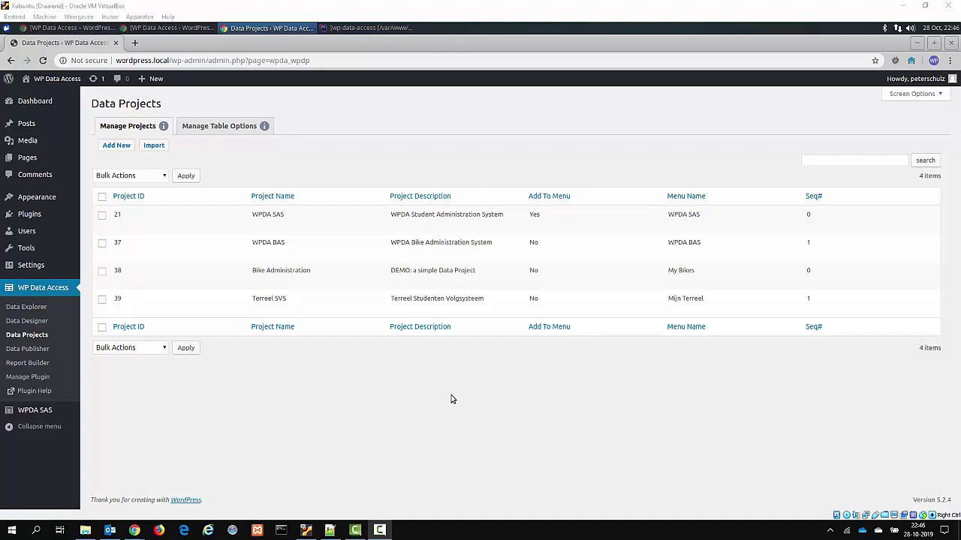
Step: Bring up the row actions for the WPDA SAS project (ID 21) in Manage Projects
mouse_move(277, 222)
Step: Edit WPDA SAS, sort its pages ascending by Seq#, and scroll through all eight
click(139, 226)
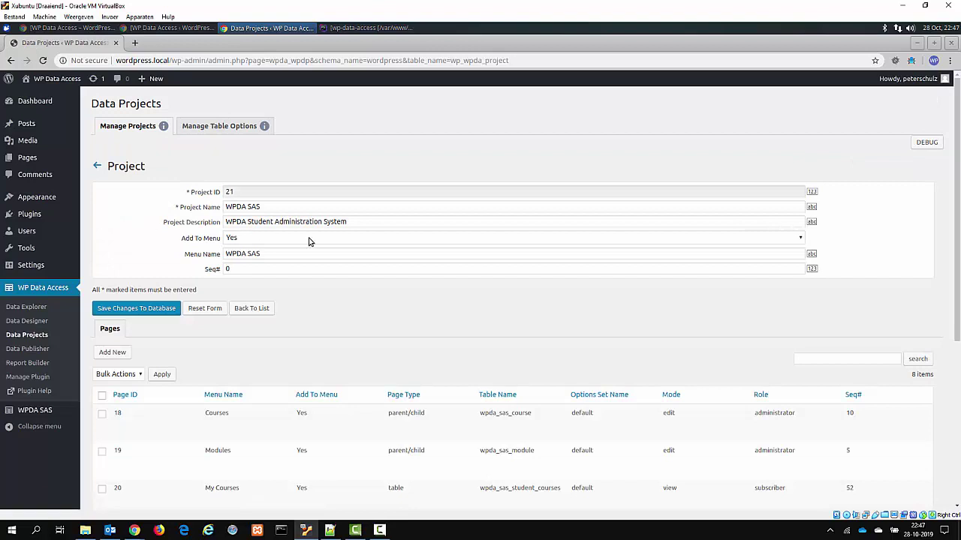
click(853, 396)
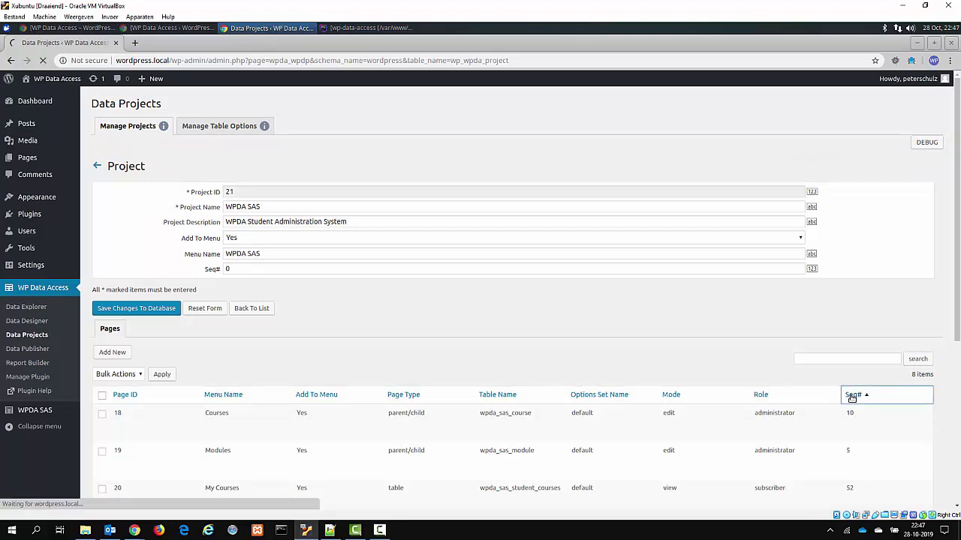
drag(957, 327, 957, 469)
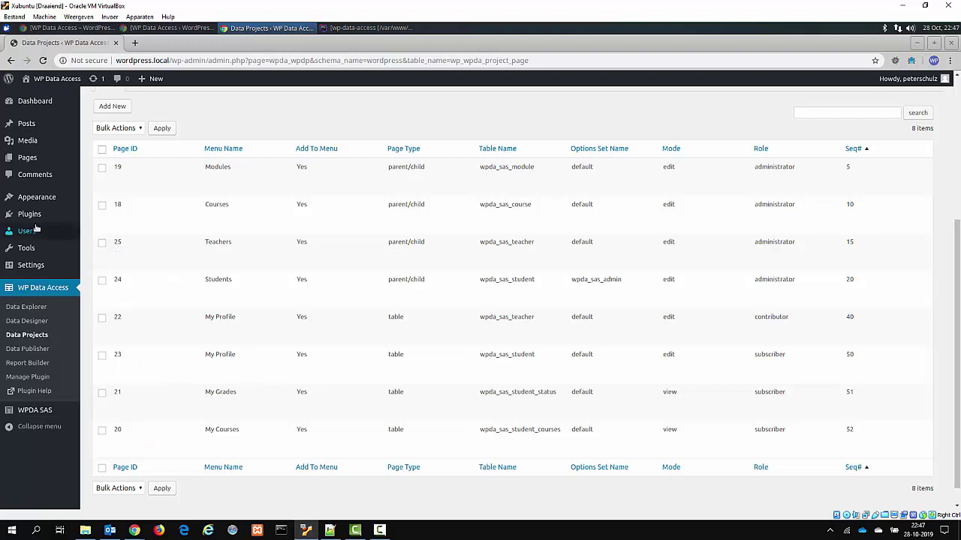
Step: Open All Users in a new tab and start a new user named 'student'
mouse_move(32, 232)
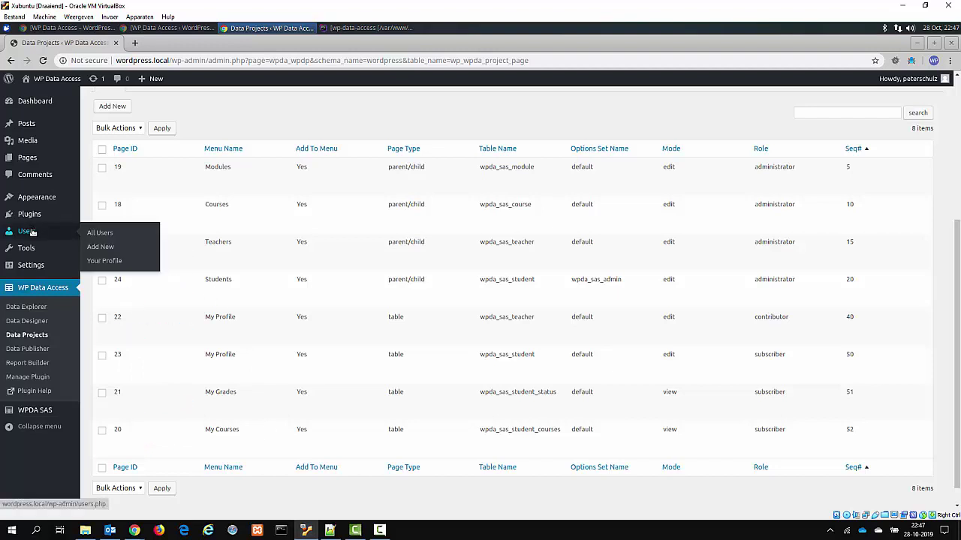
middle_click(99, 234)
click(191, 43)
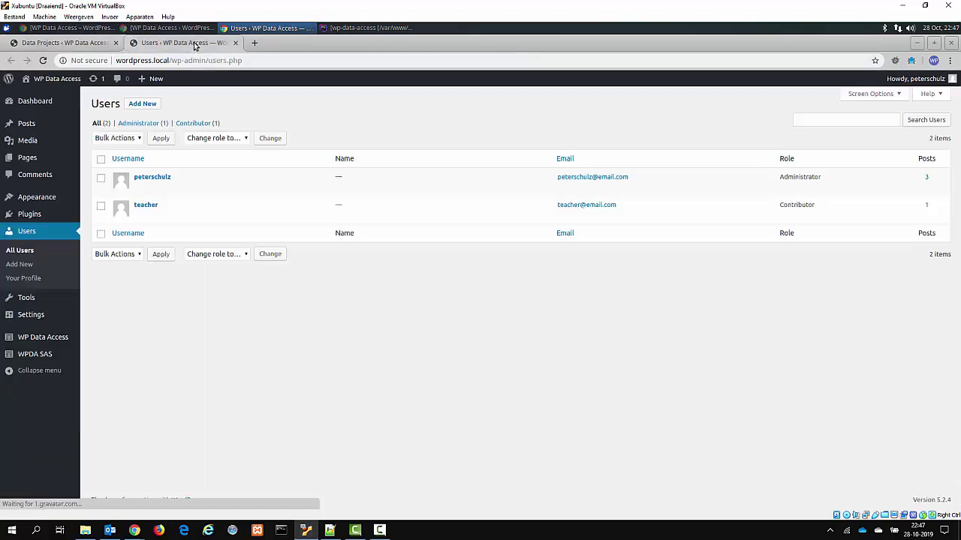
click(153, 110)
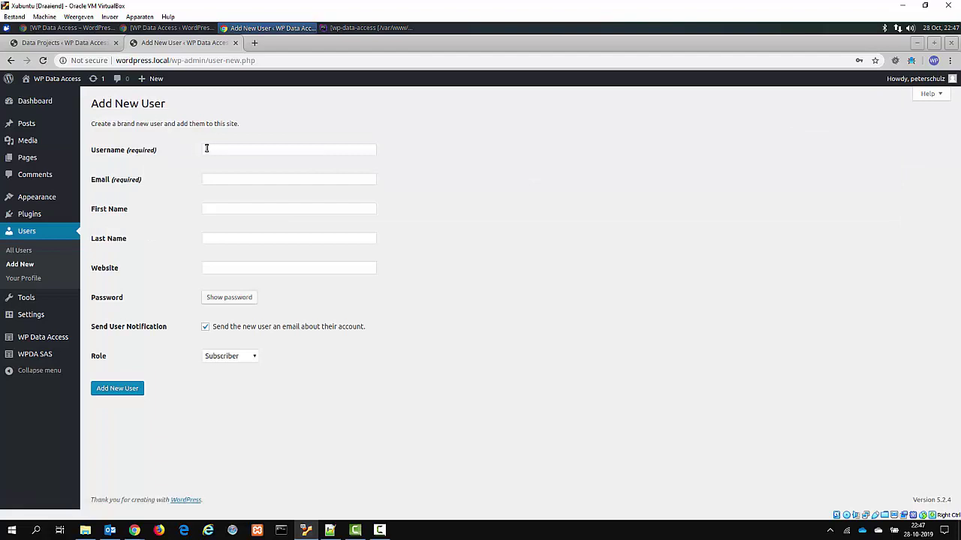
click(213, 148)
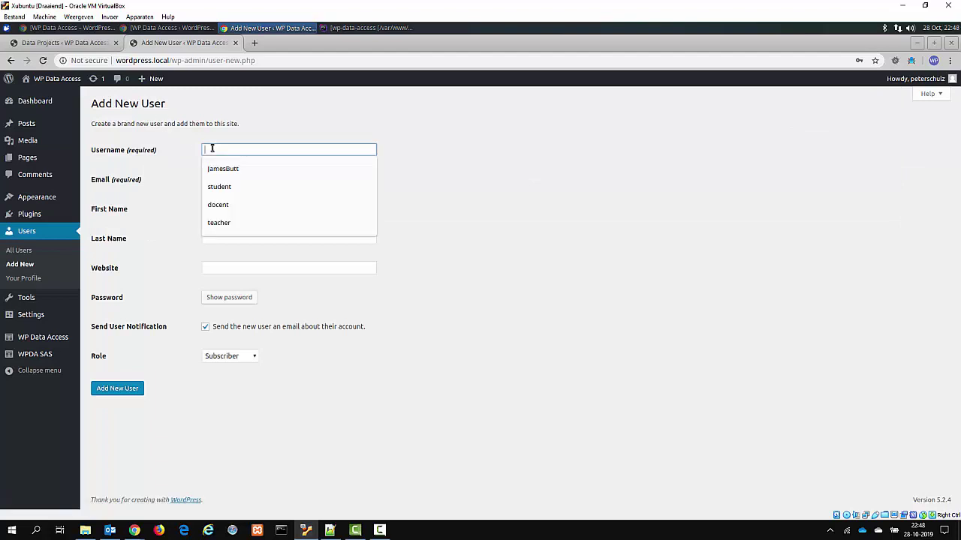
click(222, 186)
Step: Enter the student's e-mail and a confirmed weak password, keep Subscriber, and create the user
click(221, 180)
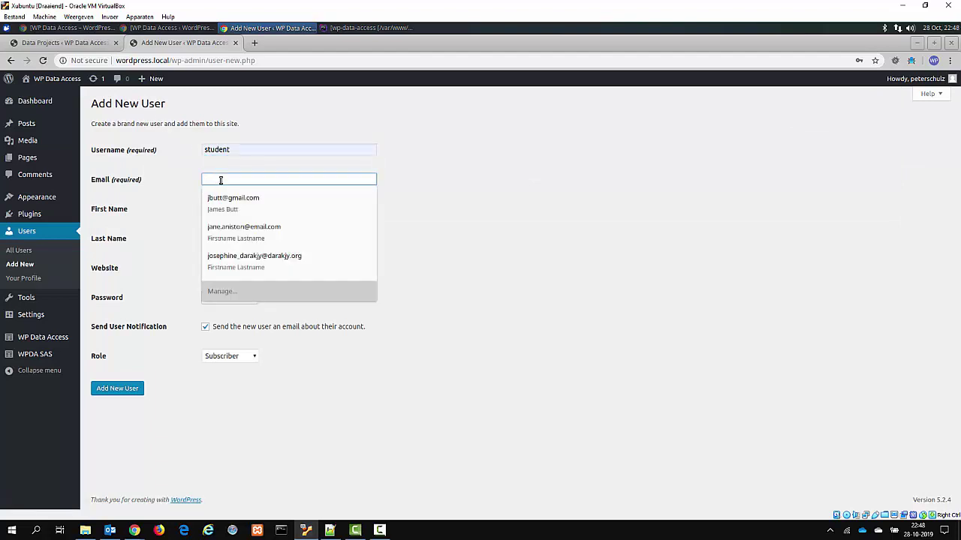
text(st)
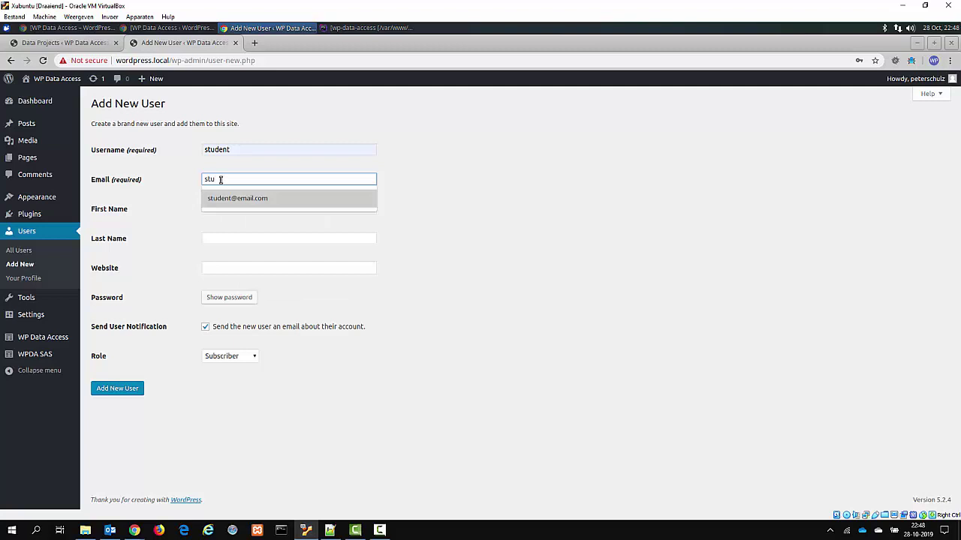
text(u)
click(233, 198)
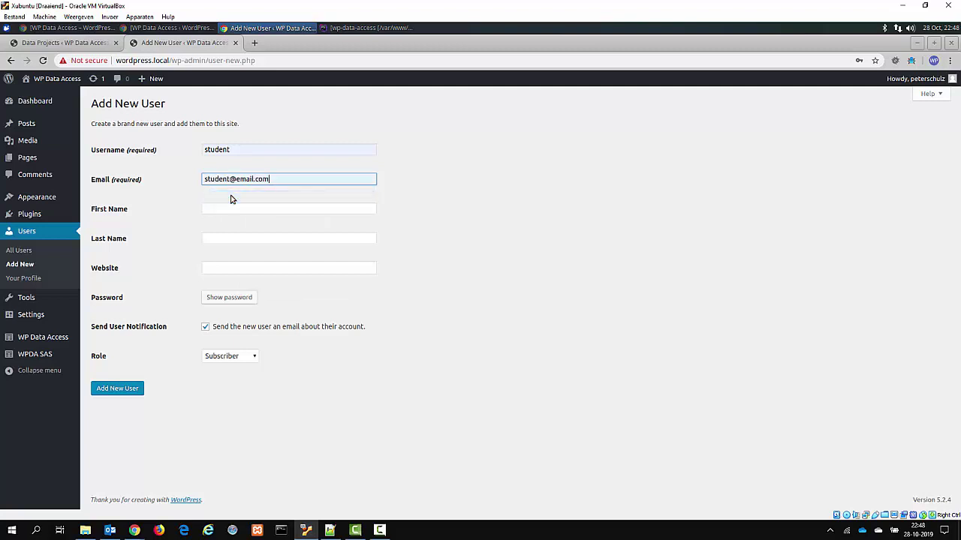
click(244, 301)
text(student)
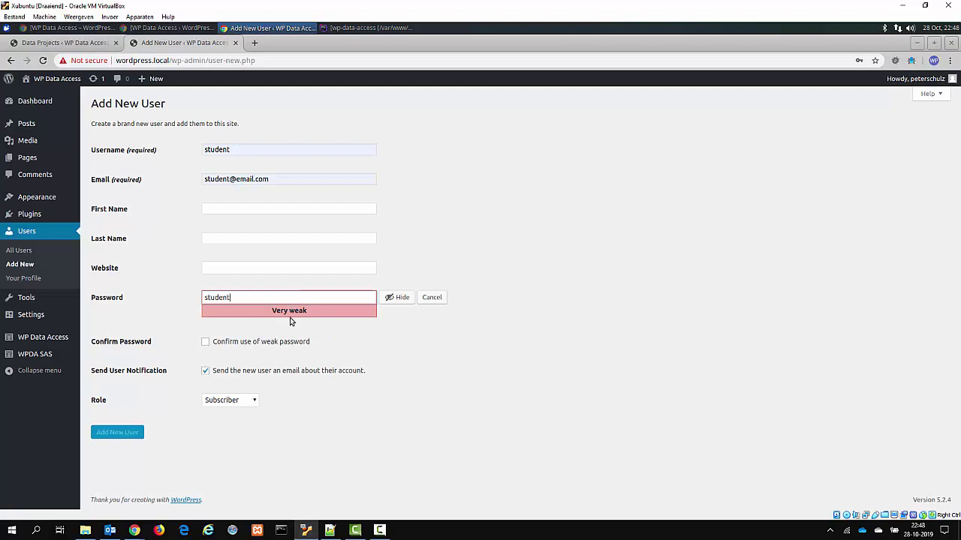
click(281, 344)
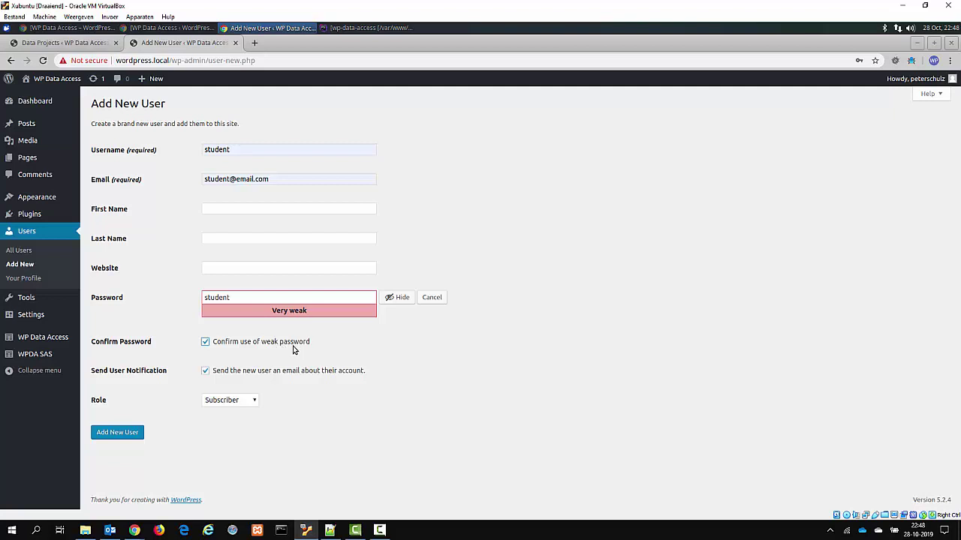
click(252, 403)
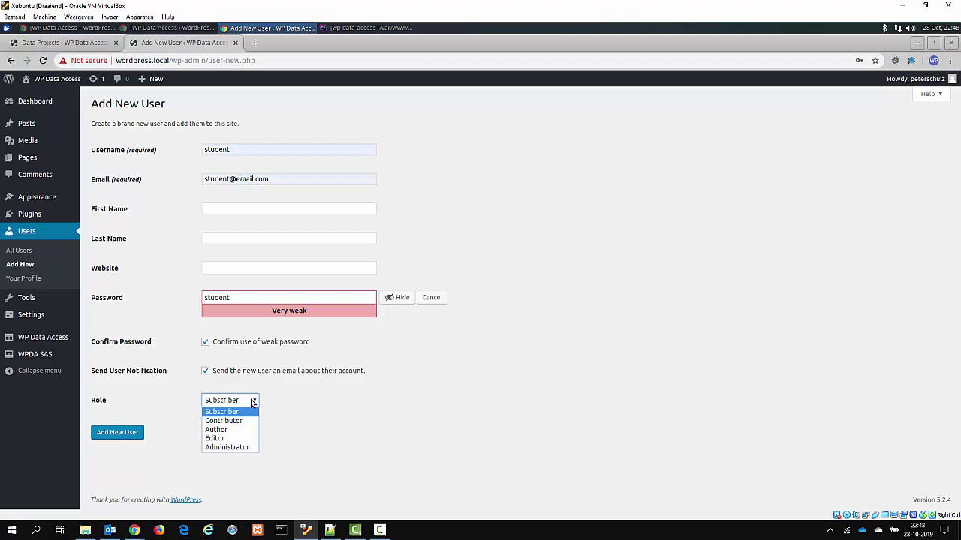
click(289, 405)
click(124, 435)
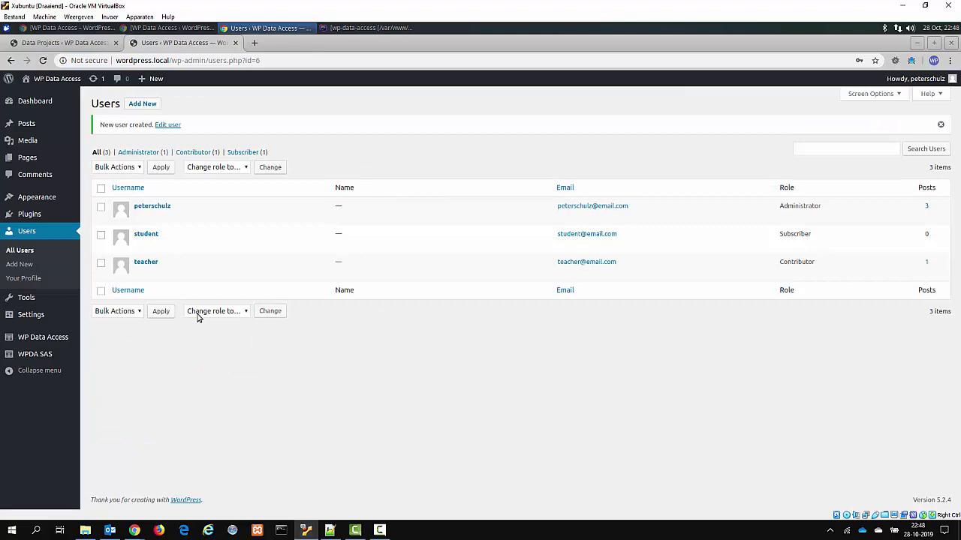
Step: Launch Firefox, copy the wordpress.local/wp-admin/ address from Chrome, and go to Firefox's new tab
click(917, 44)
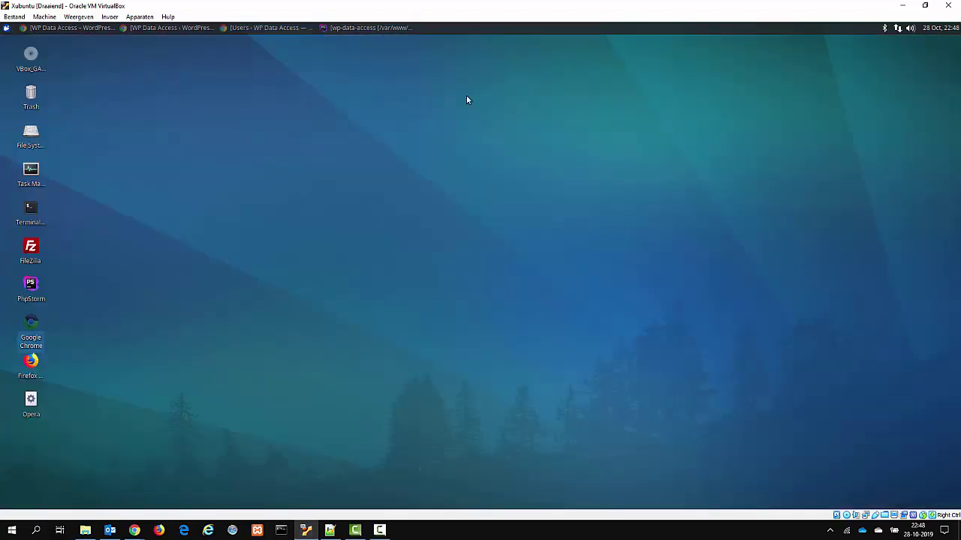
right_click(30, 368)
click(90, 190)
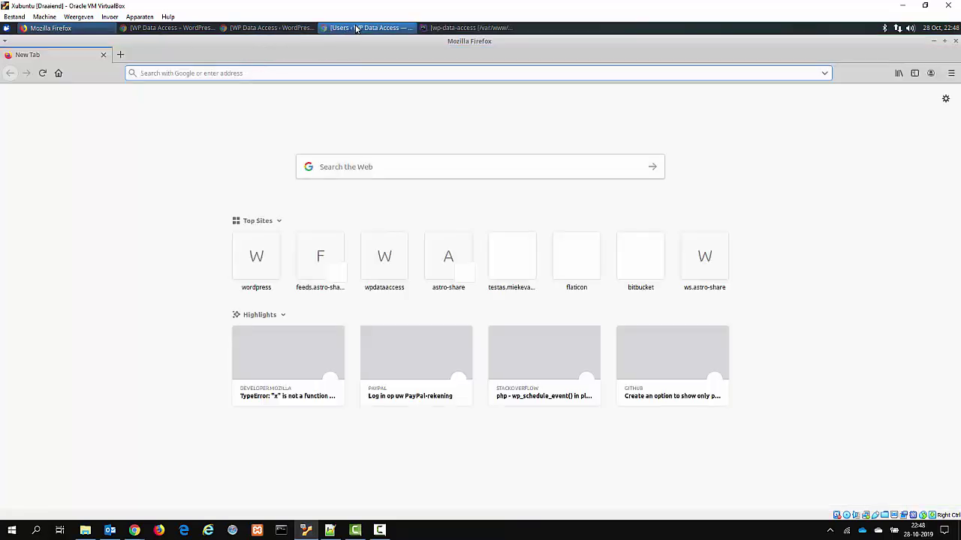
click(357, 28)
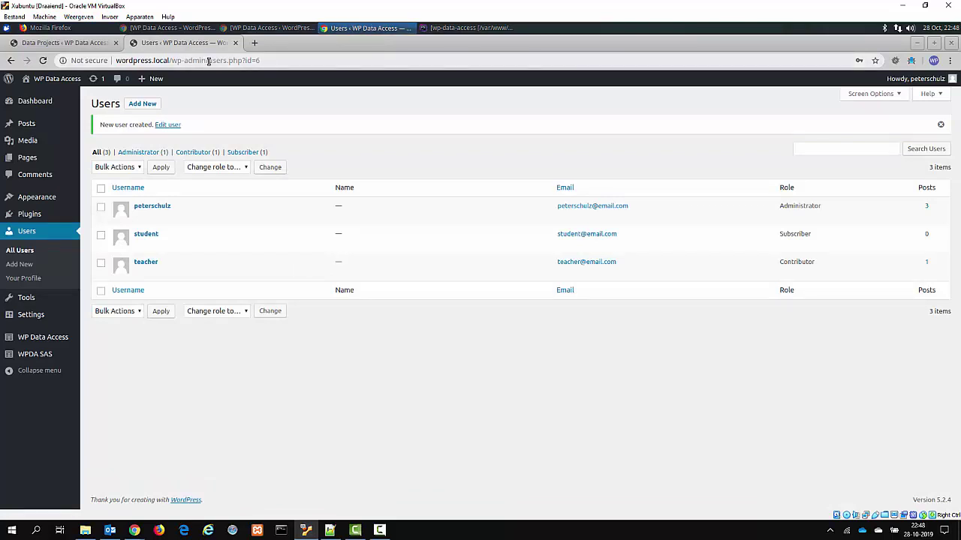
drag(209, 61, 114, 60)
key(ctrl+c)
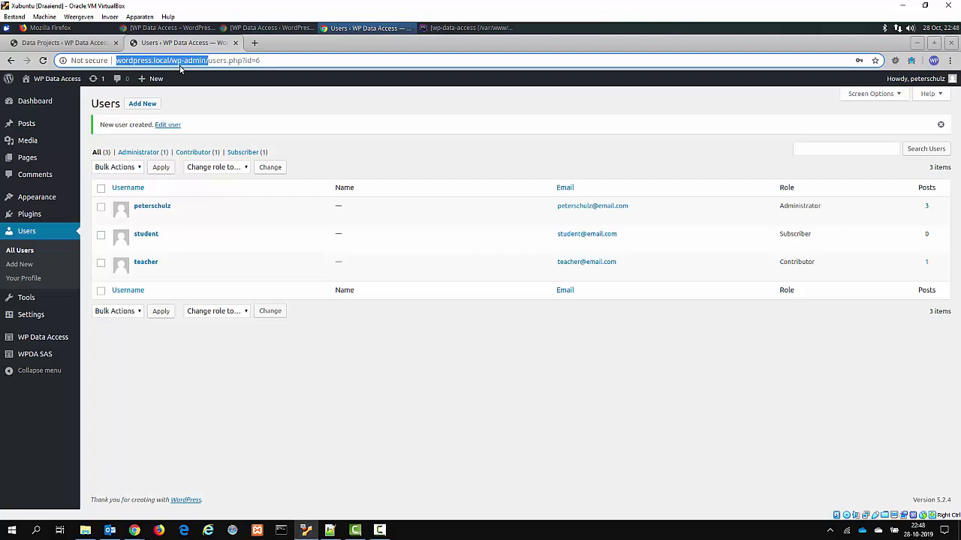
click(50, 28)
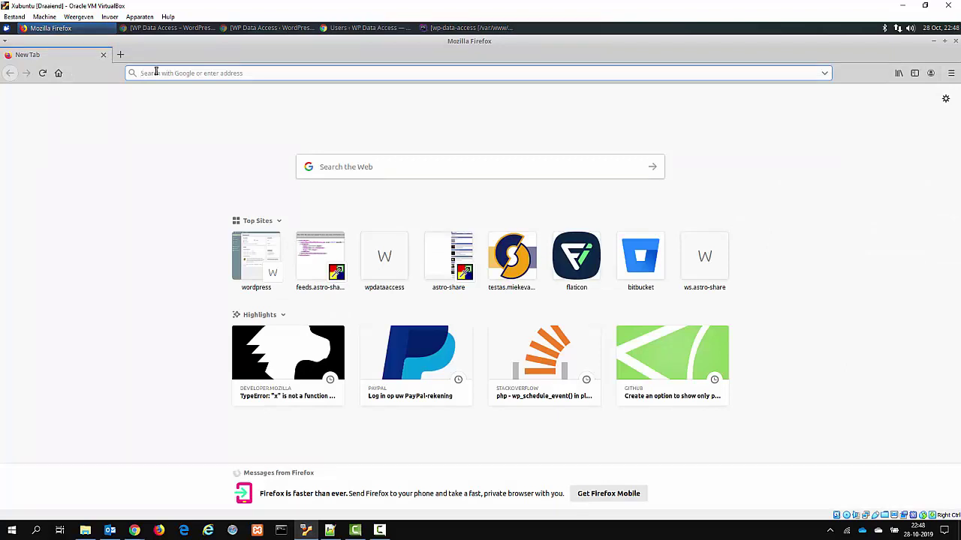
Step: Load the pasted wordpress.local/wp-admin/ address in Firefox
click(156, 72)
key(ctrl+v)
key(Return)
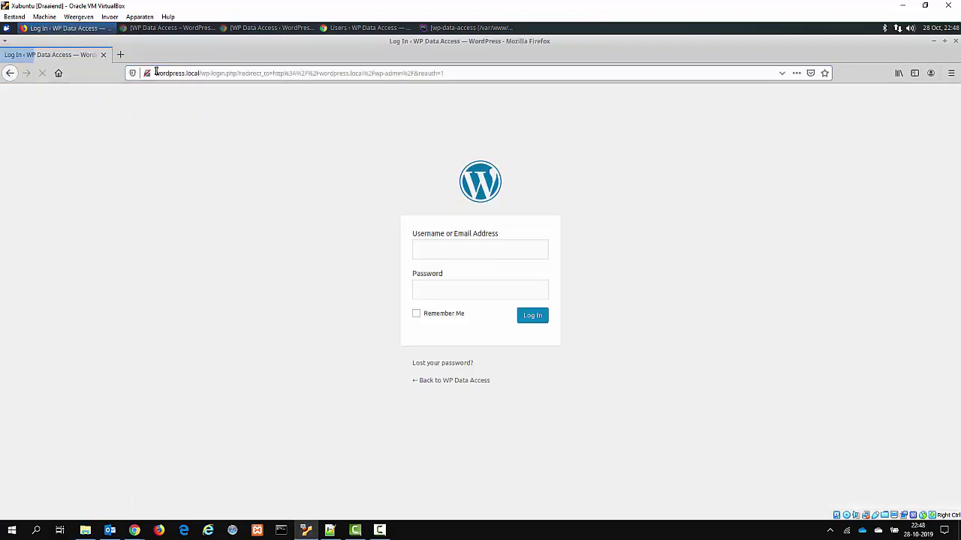
Step: Log in with the saved 'student' credentials, correcting the mistyped username
click(439, 247)
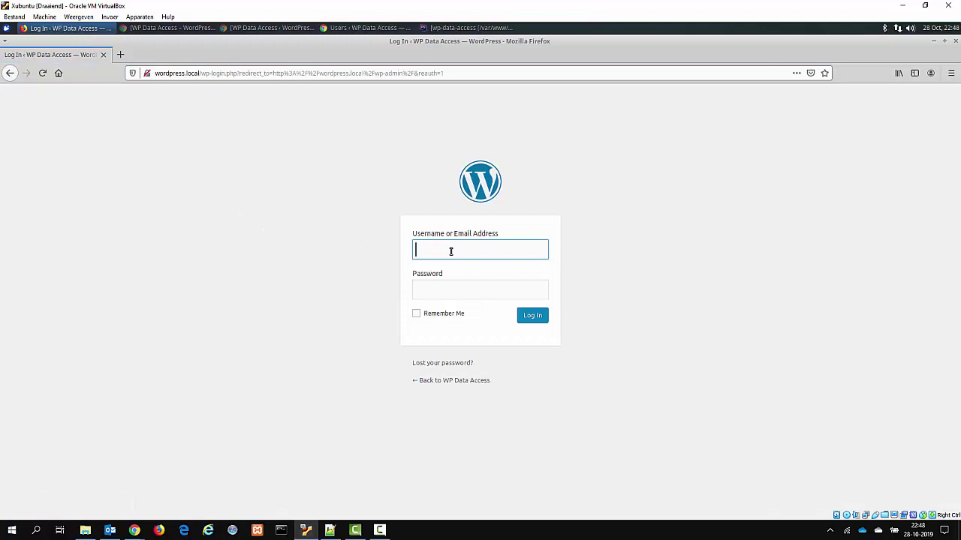
text(studentq)
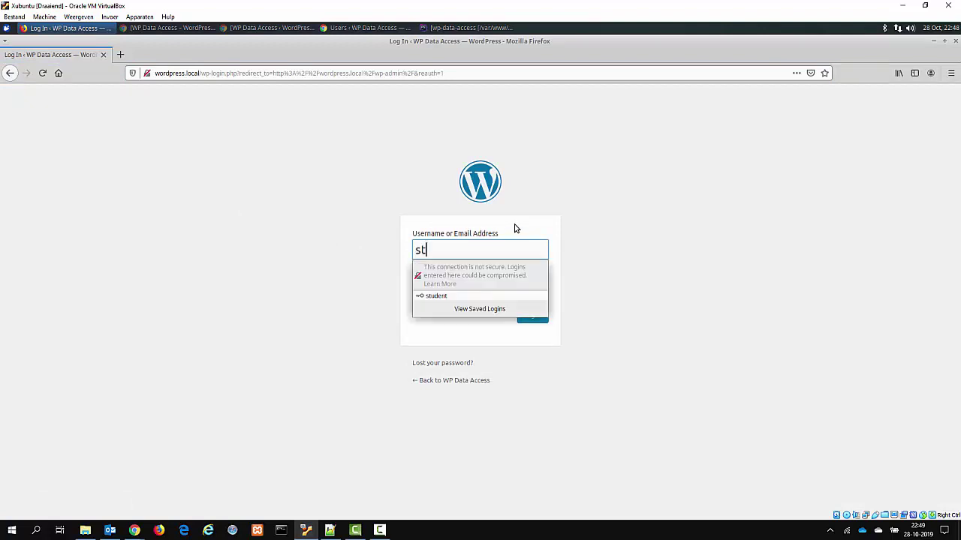
key(Tab)
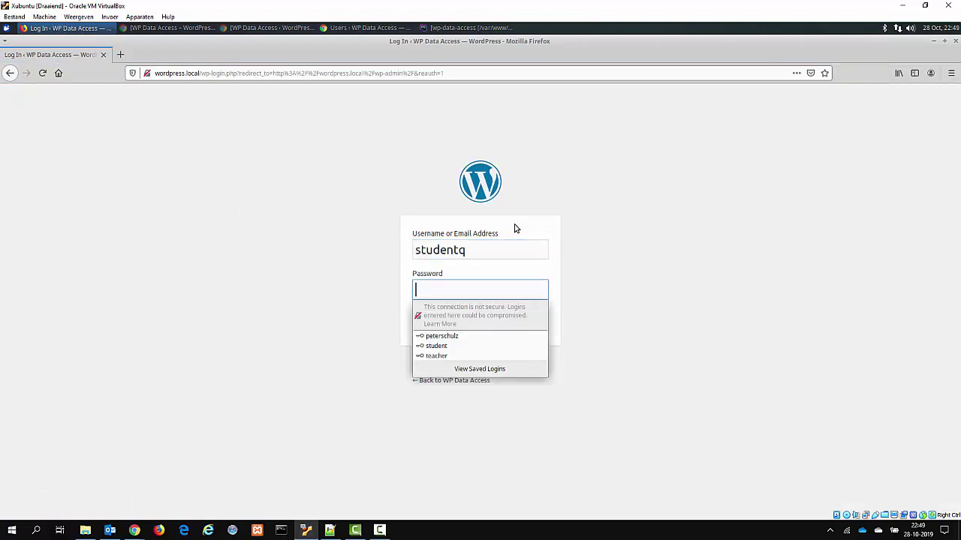
key(shift+Tab)
key(End)
key(BackSpace)
key(Down)
key(Return)
key(Tab)
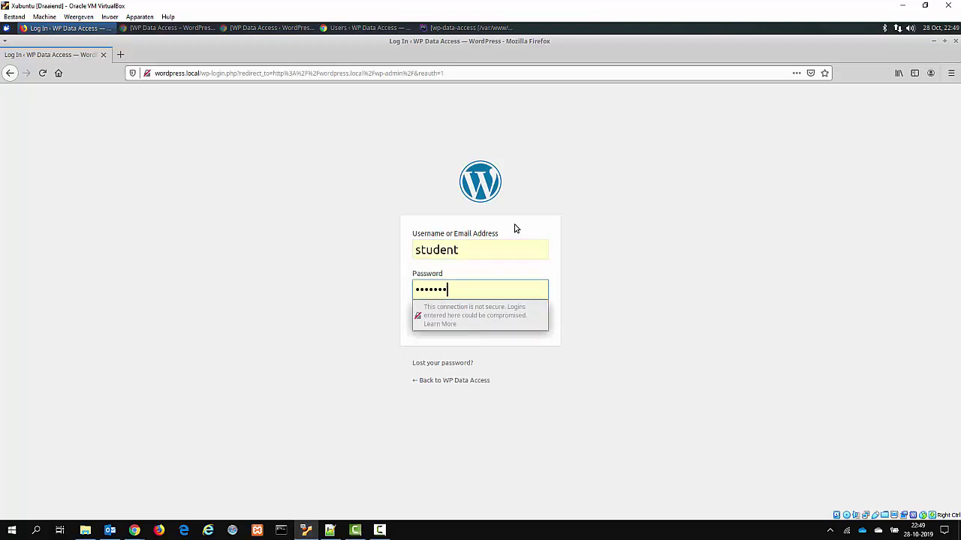
click(665, 248)
click(532, 316)
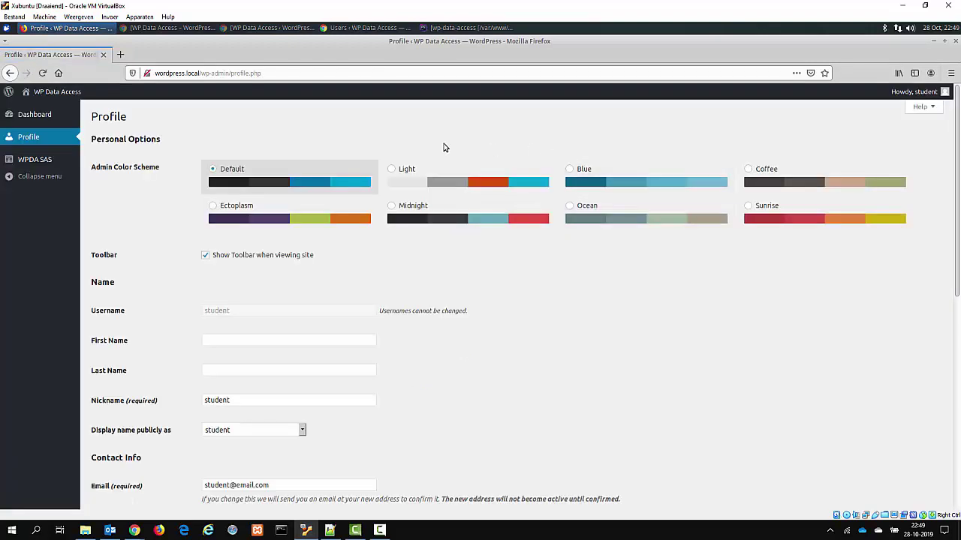
Step: As student, view WPDA SAS My Profile, My Grades and My Courses, then return to Chrome's Users list
mouse_move(53, 158)
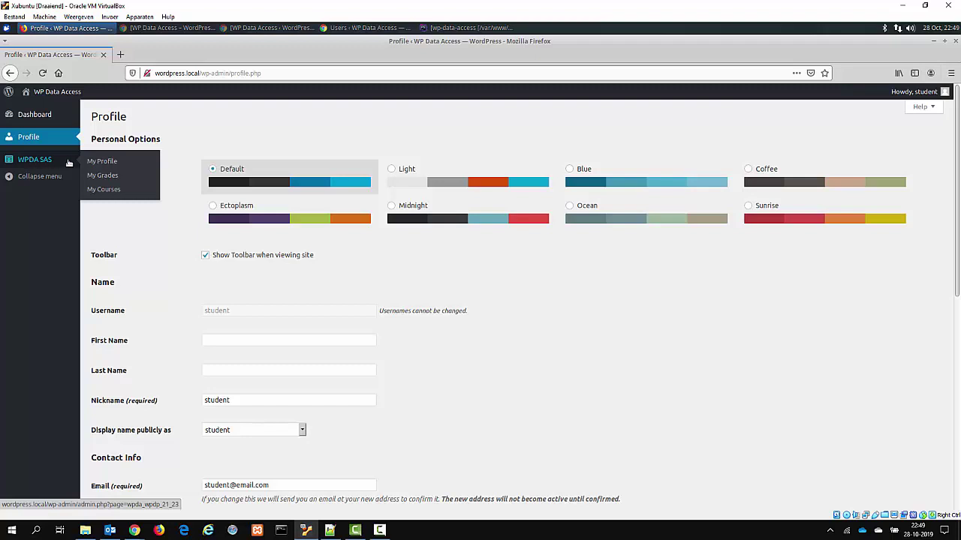
click(101, 162)
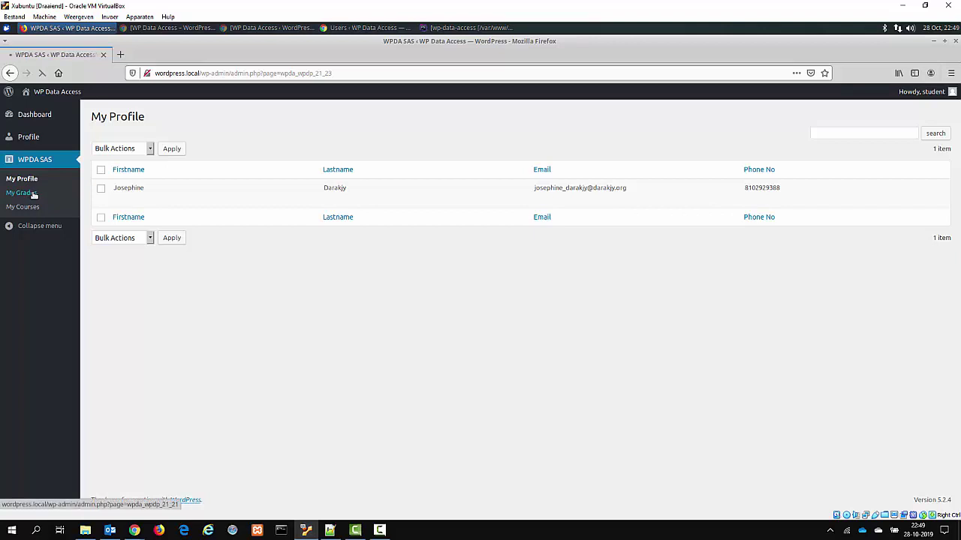
click(33, 194)
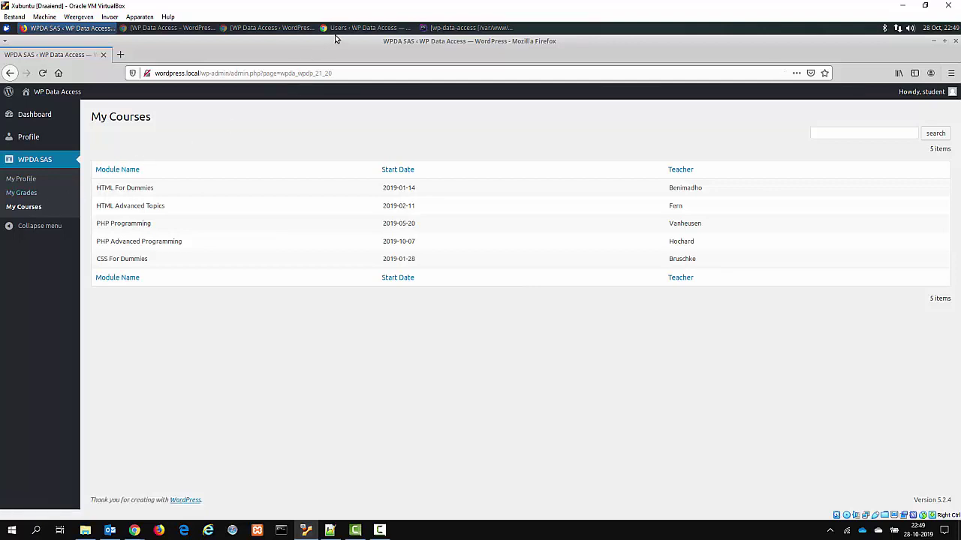
click(359, 28)
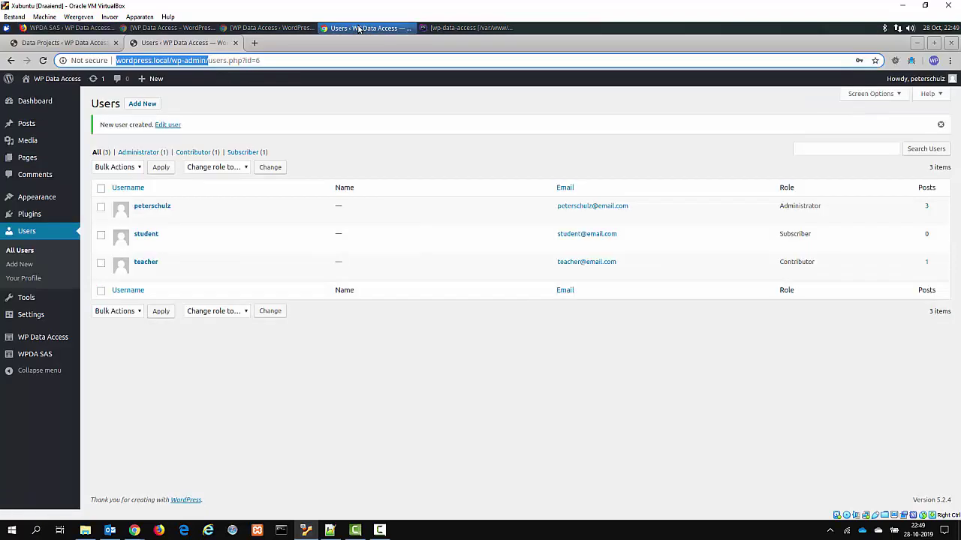
Step: Edit data page 23 (My Profile) and inspect its WHERE clause student_wp_username=$$USER$$
click(72, 43)
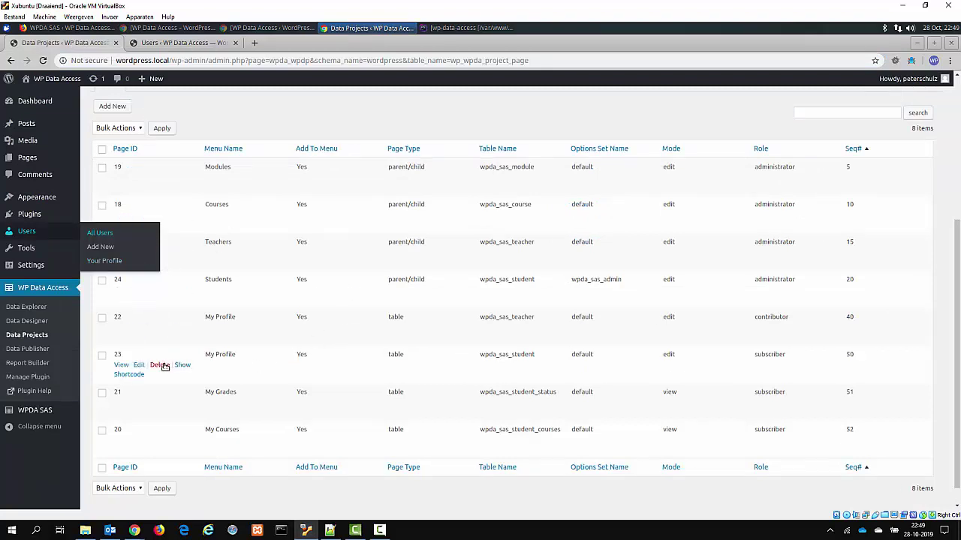
click(140, 366)
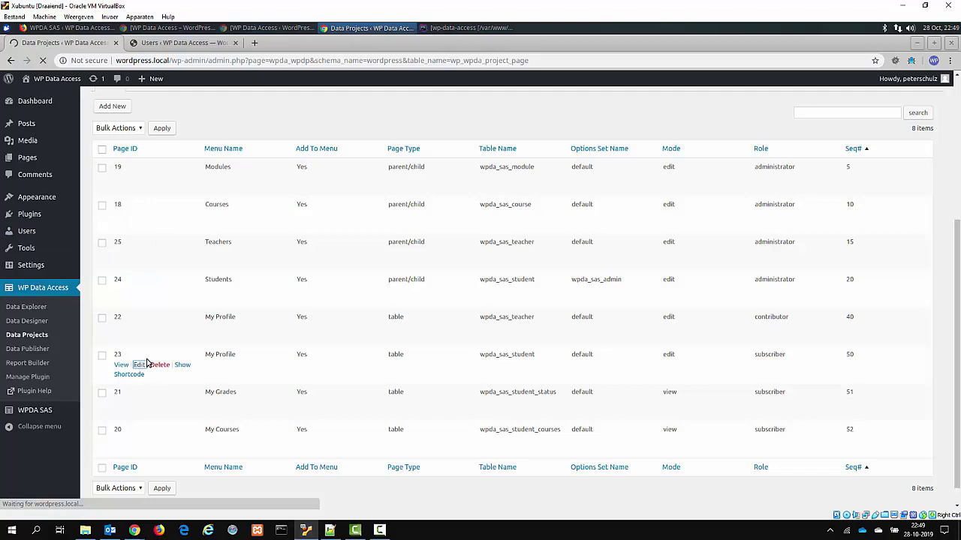
scroll(373, 355, down, 3)
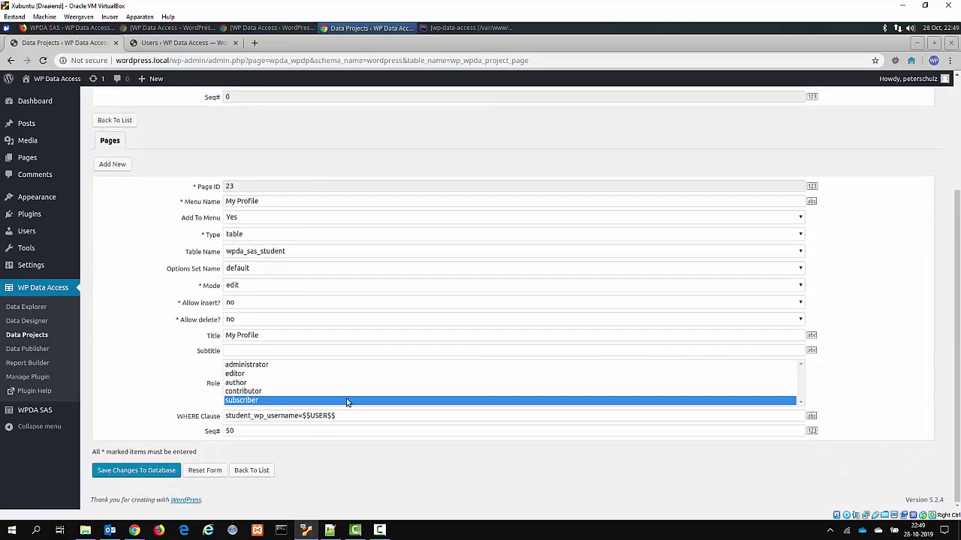
drag(302, 419, 337, 415)
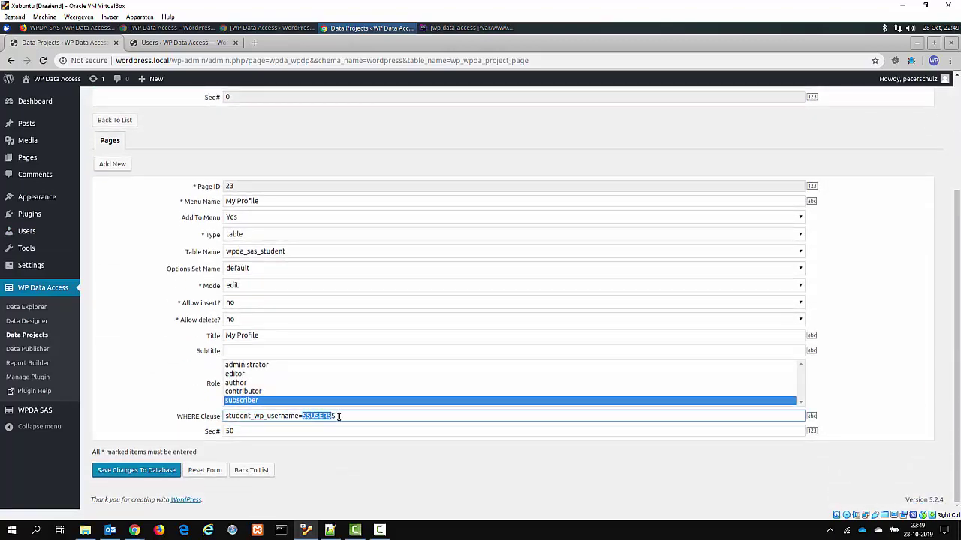
click(360, 467)
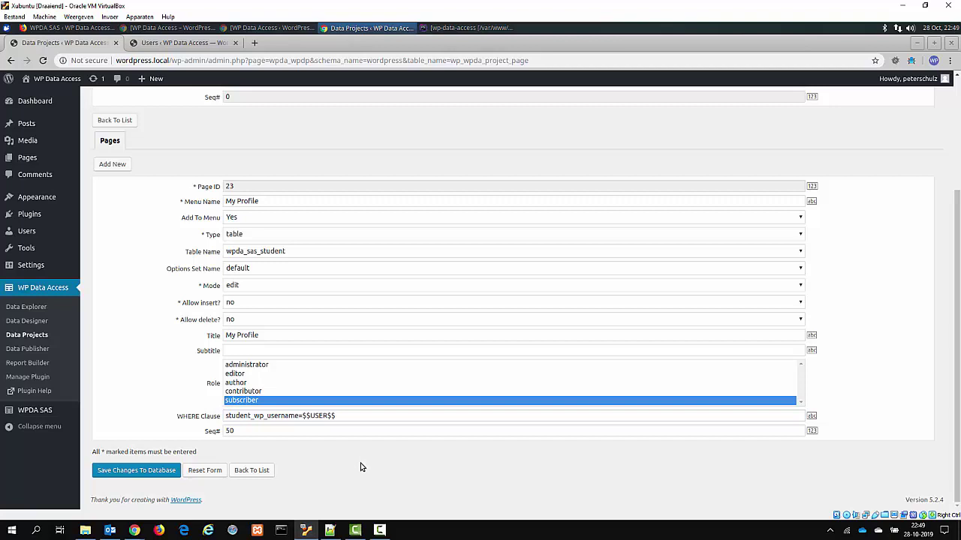